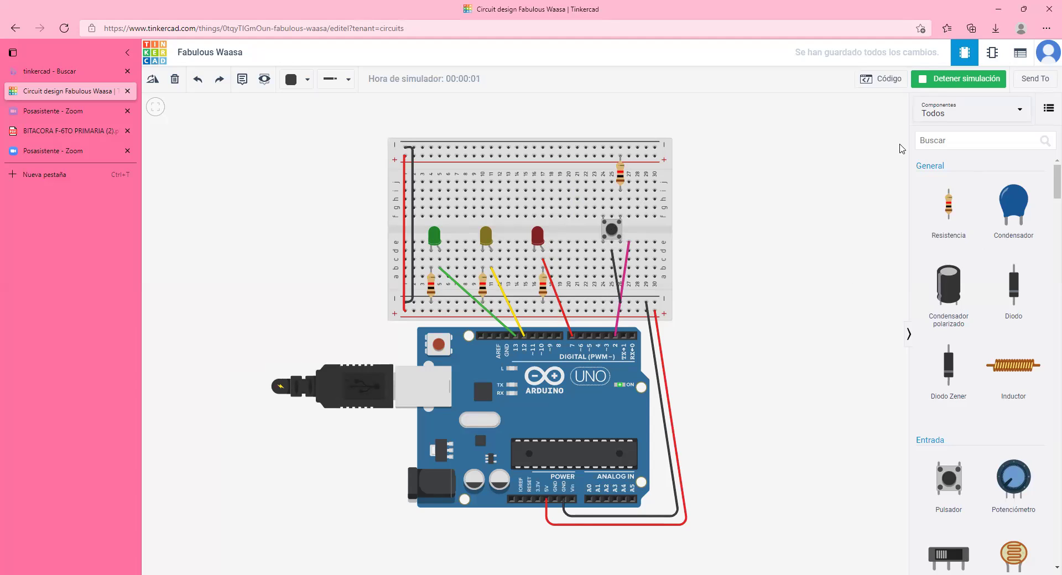
Stop the running circuit simulation.
click(938, 78)
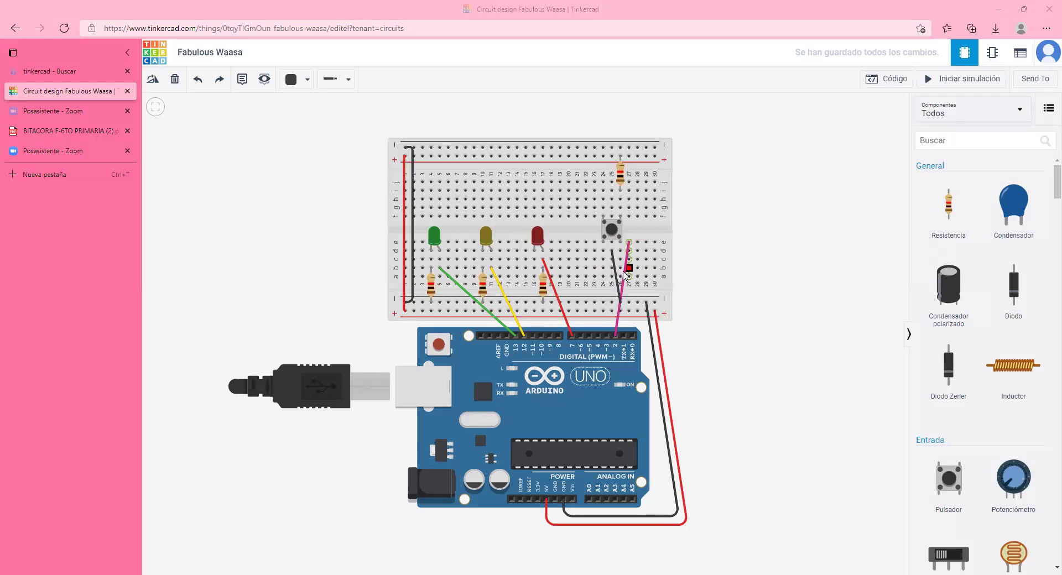
drag(615, 276, 620, 256)
click(186, 83)
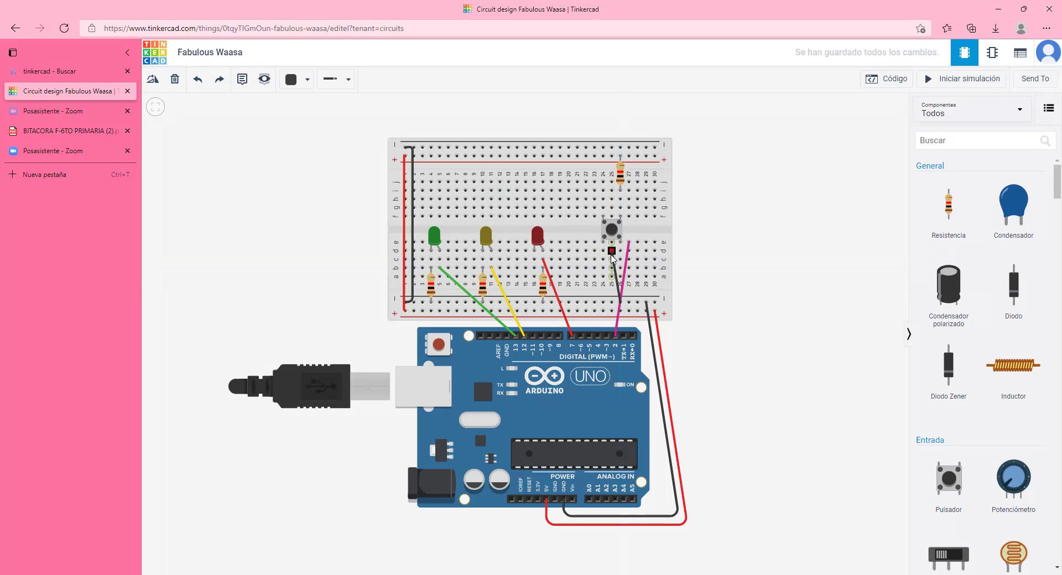
click(611, 277)
click(638, 277)
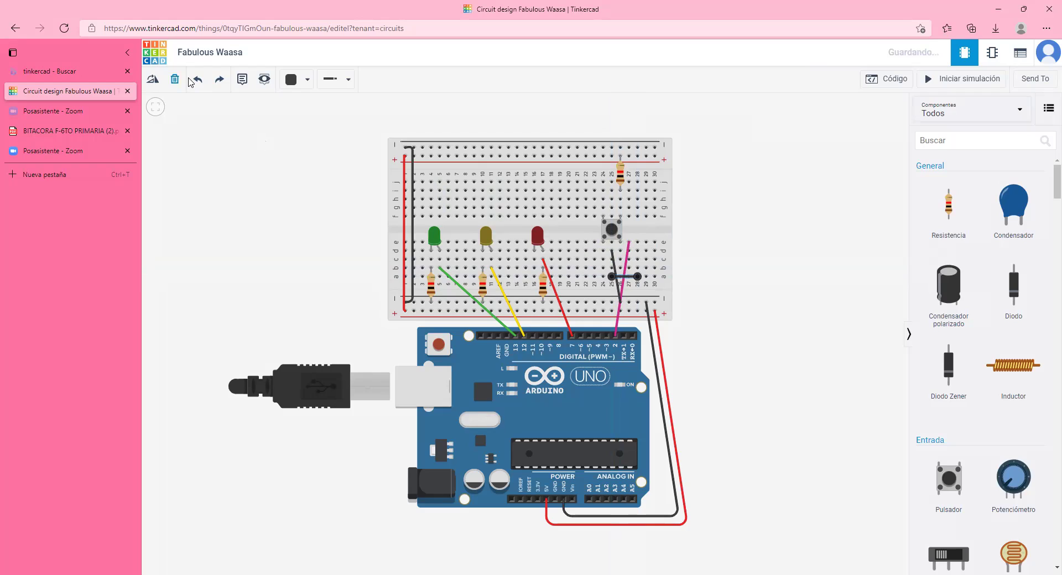
key(ctrl+z)
Undo the recent wiring changes until the pushbutton's black ground wire is removed.
click(201, 81)
click(200, 81)
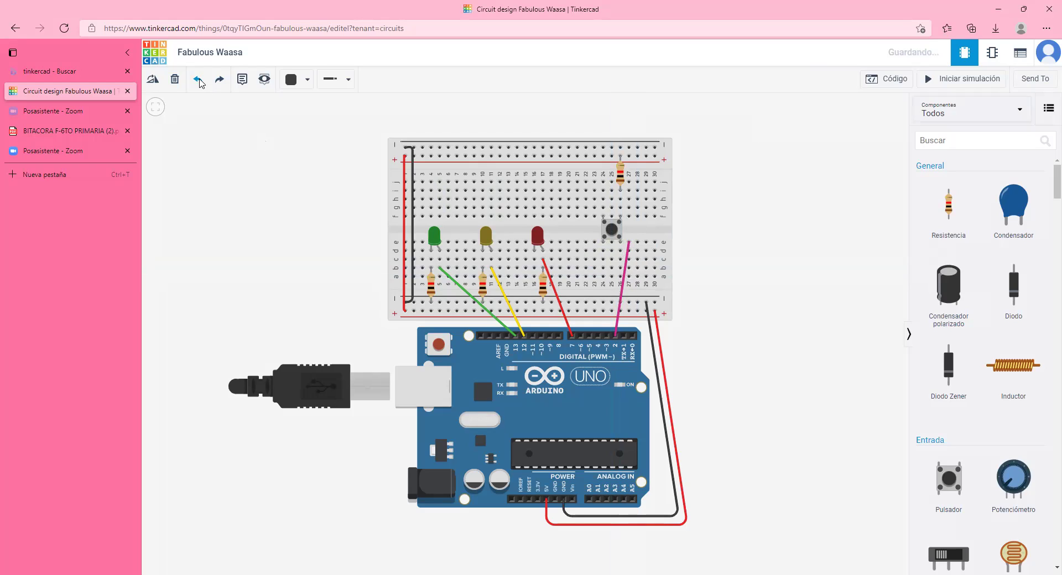
click(200, 81)
click(201, 81)
click(200, 81)
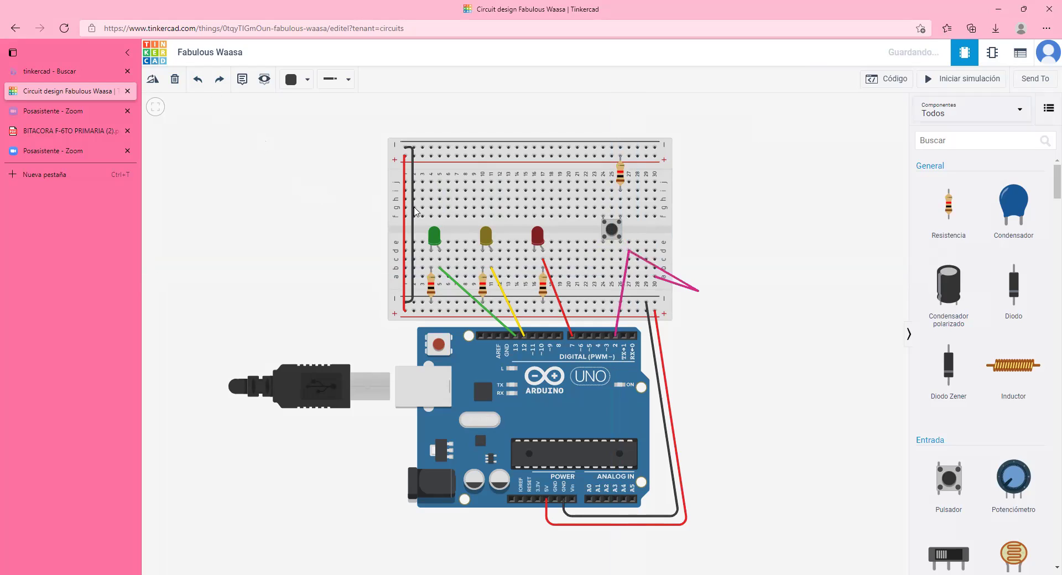
Delete the pink wire between the pushbutton column and Arduino pin 2, and the loose pink wire beside the breadboard.
click(625, 271)
click(176, 79)
click(686, 291)
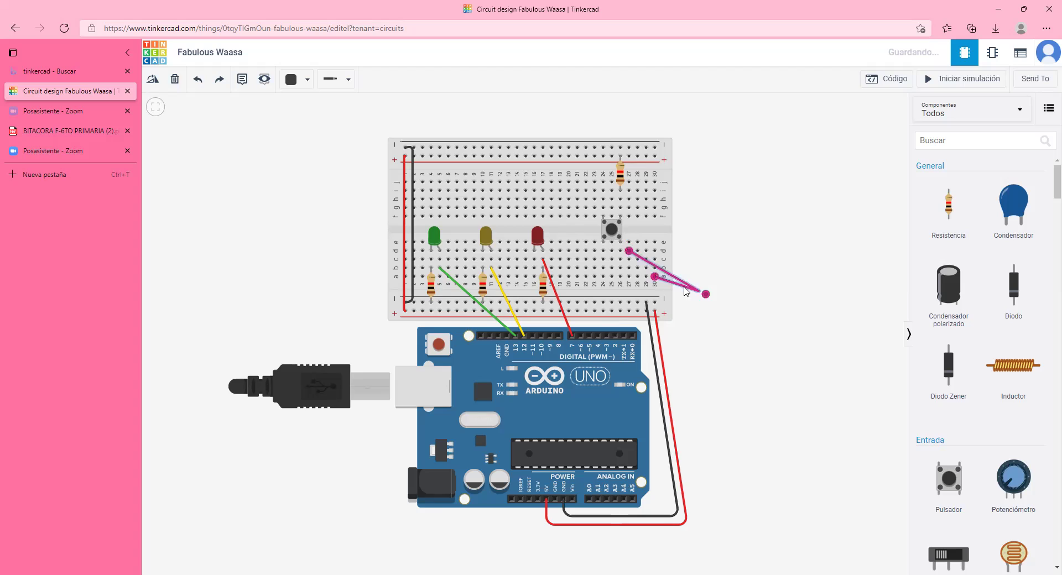
click(175, 79)
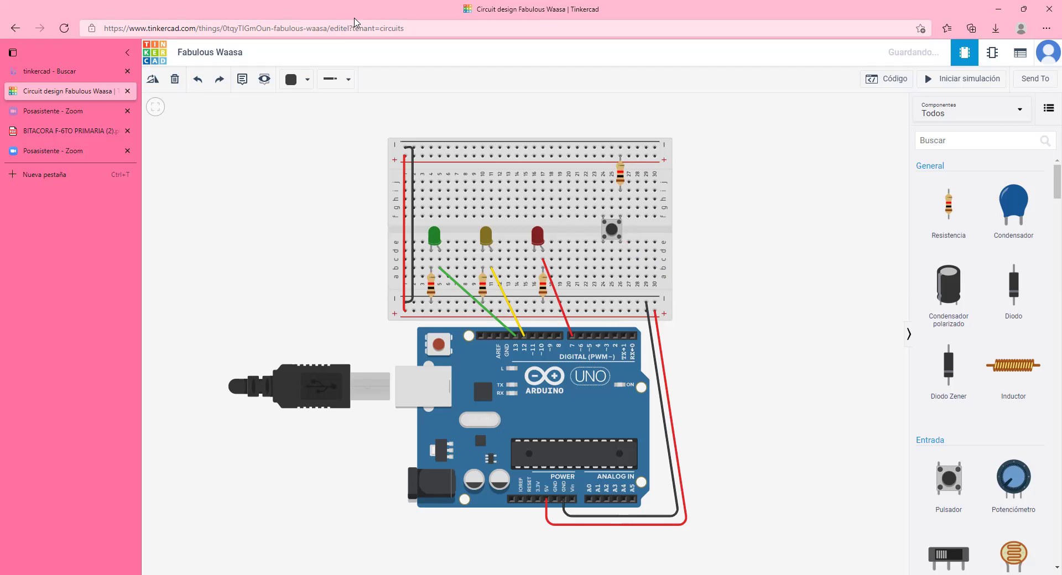
Set the wire colour to purple (Morado).
click(293, 79)
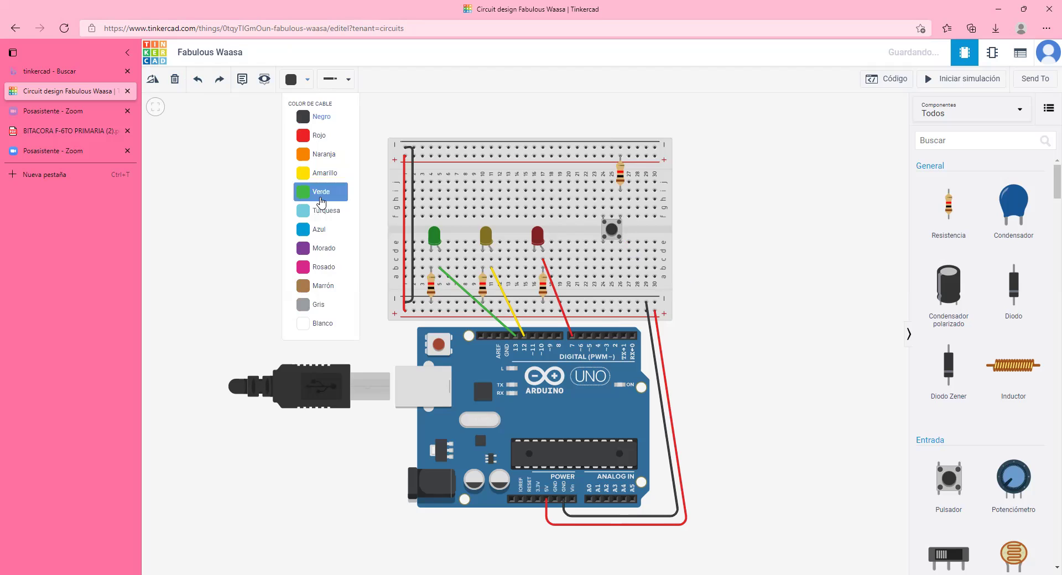
click(322, 248)
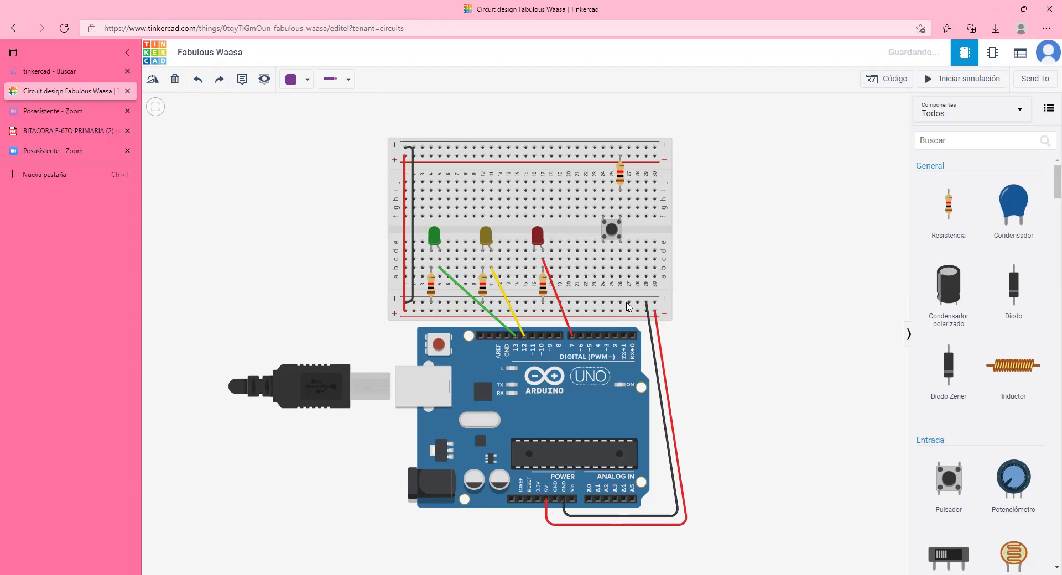
Reposition the breadboard with its mounted components just above the Arduino board.
click(623, 302)
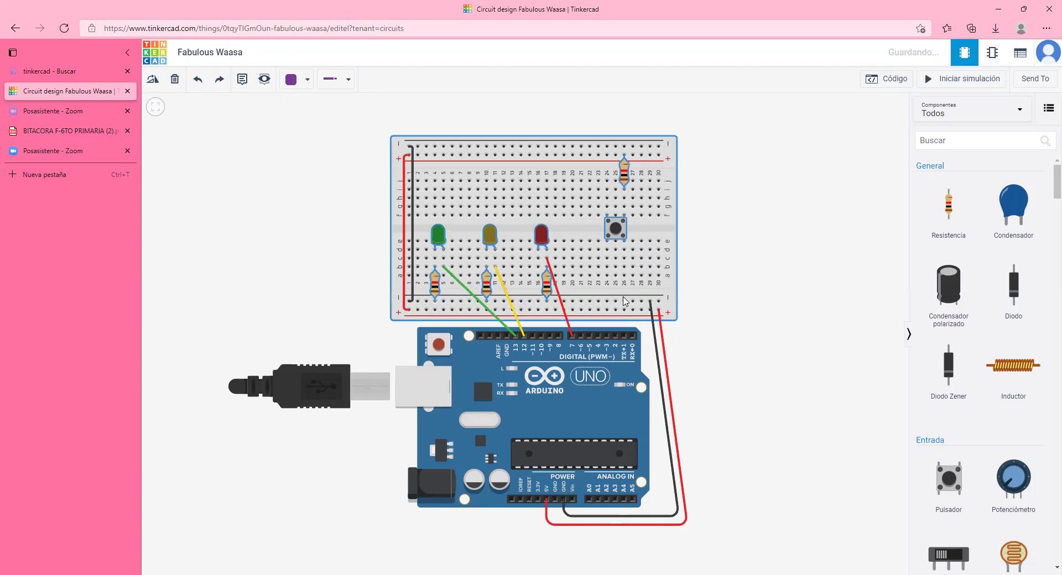
key(ctrl+z)
key(ctrl+z)
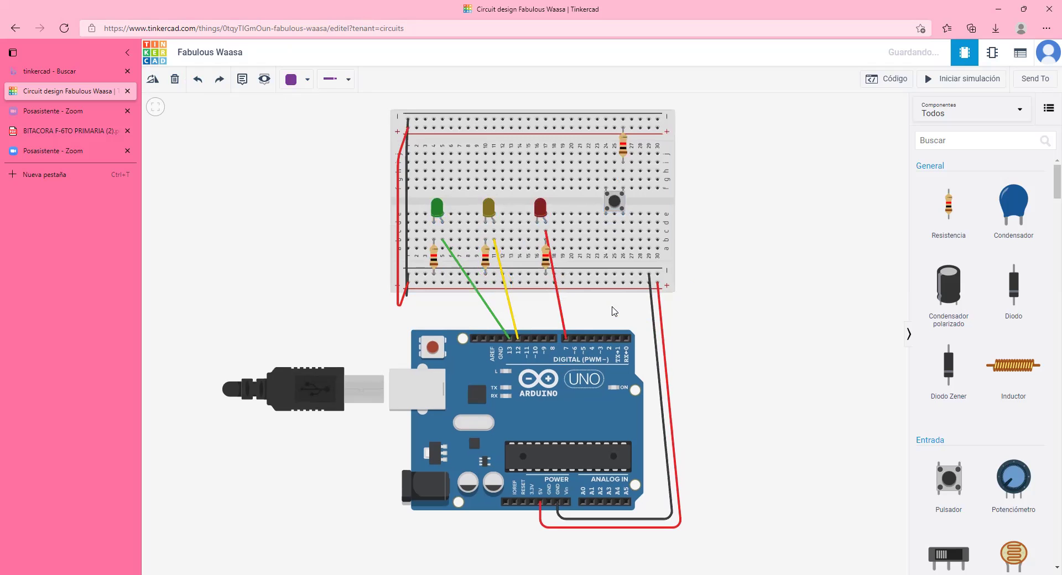
key(ctrl+z)
click(614, 285)
key(ctrl+z)
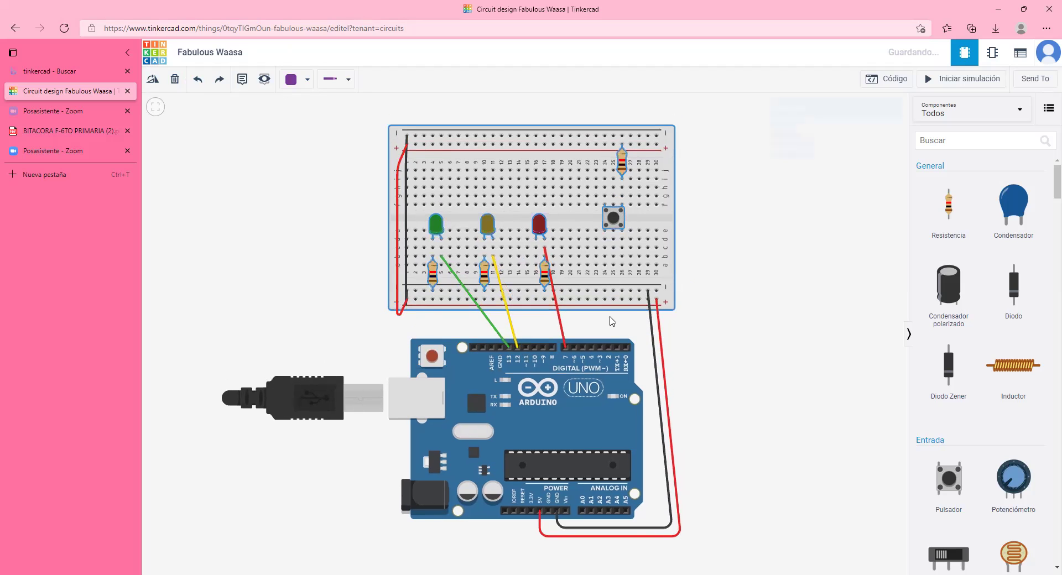
key(ctrl+z)
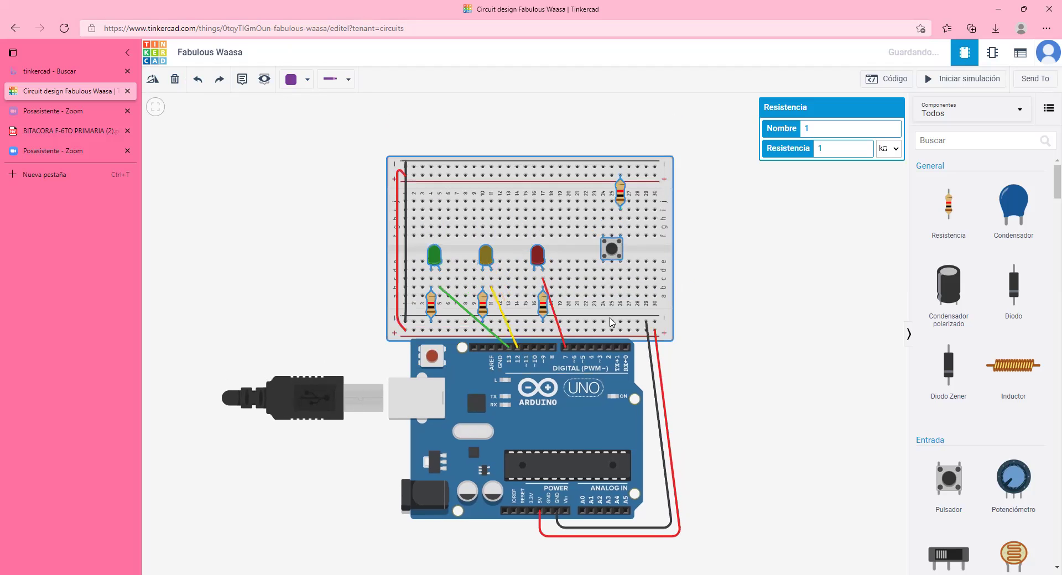
key(ctrl+z)
key(ctrl+z)
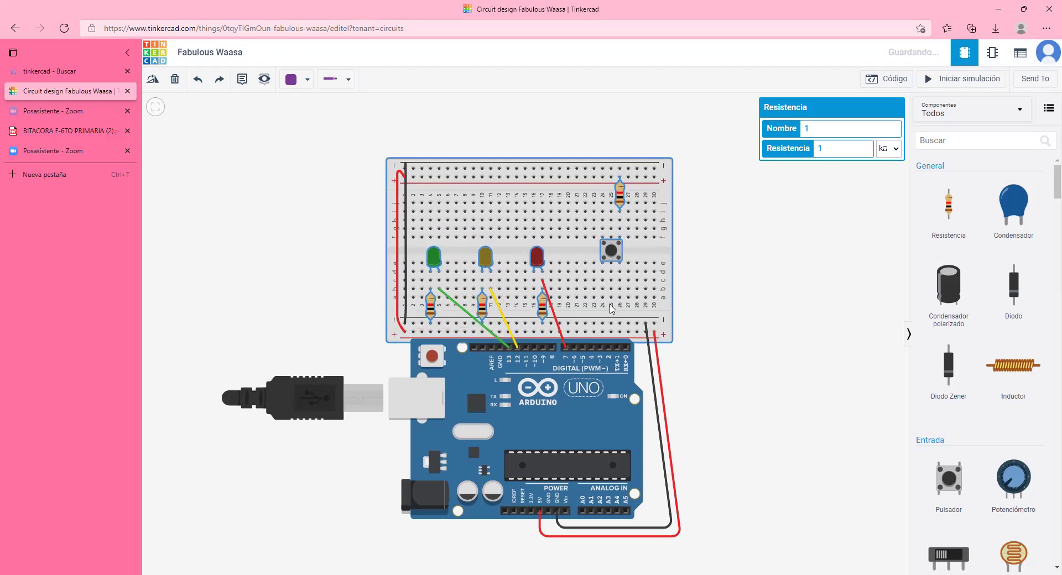
key(ctrl+z)
click(737, 280)
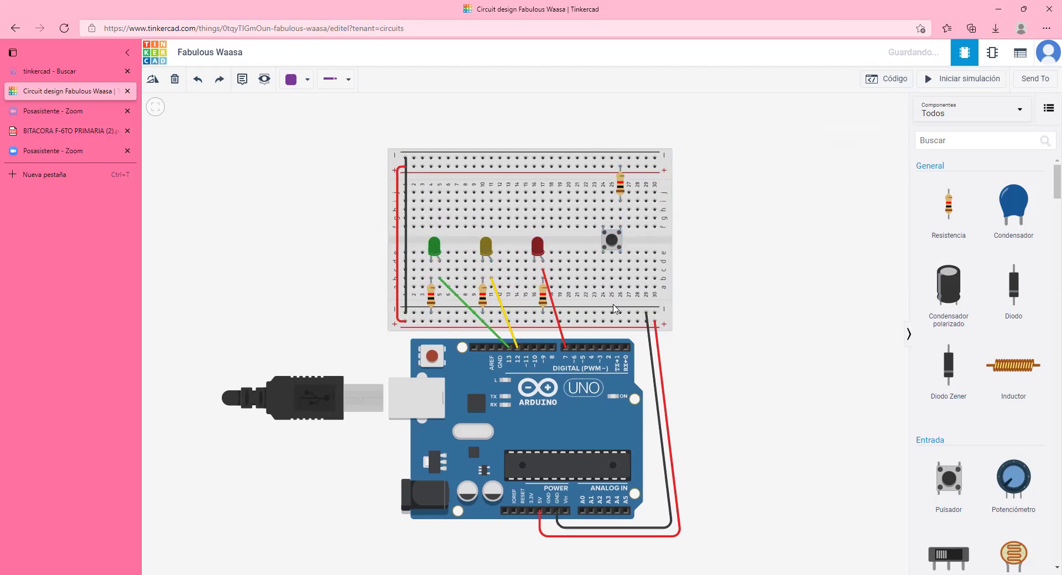
click(603, 249)
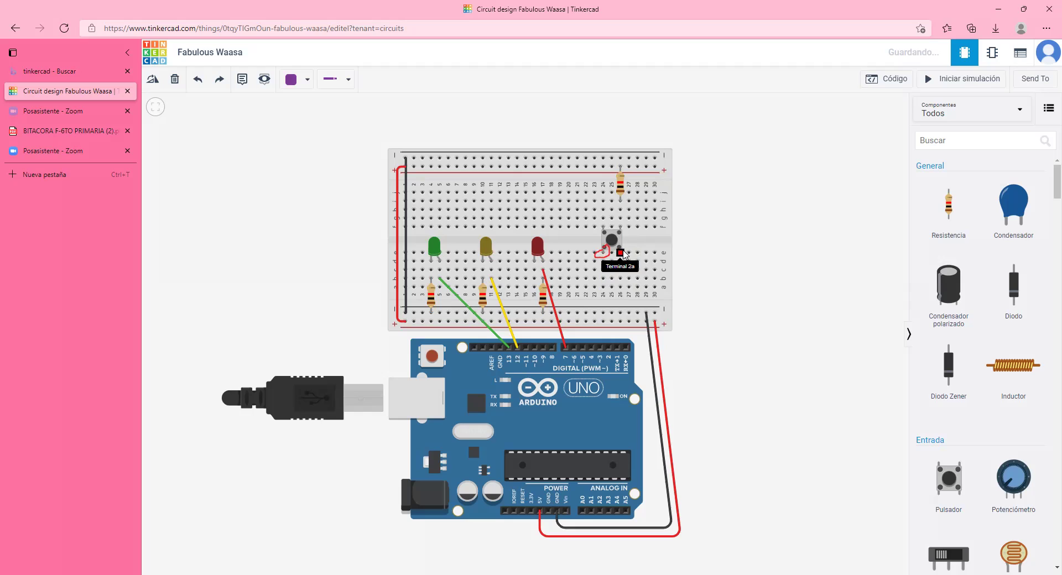
click(621, 252)
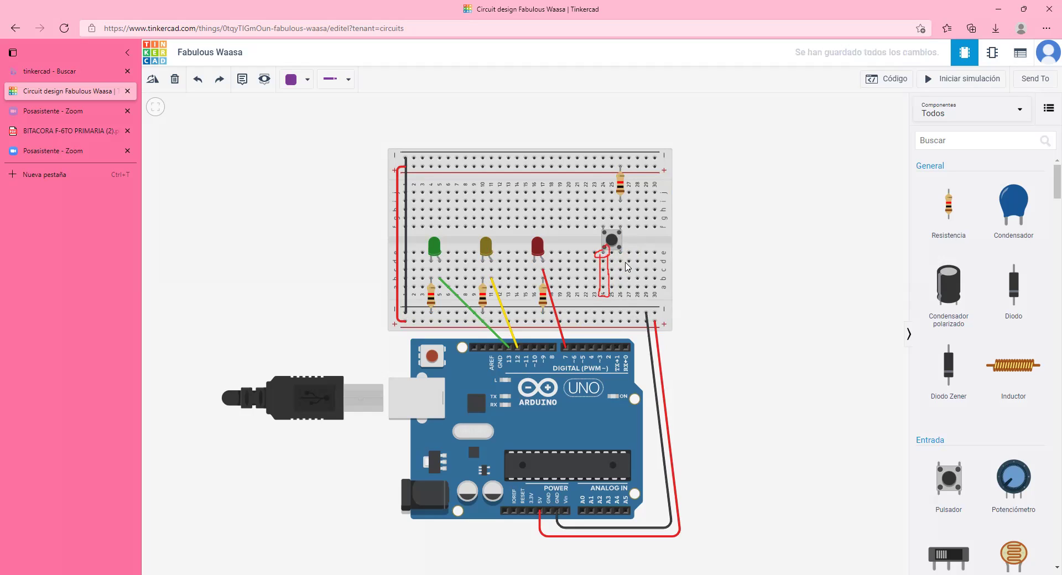
click(620, 312)
click(628, 255)
click(629, 252)
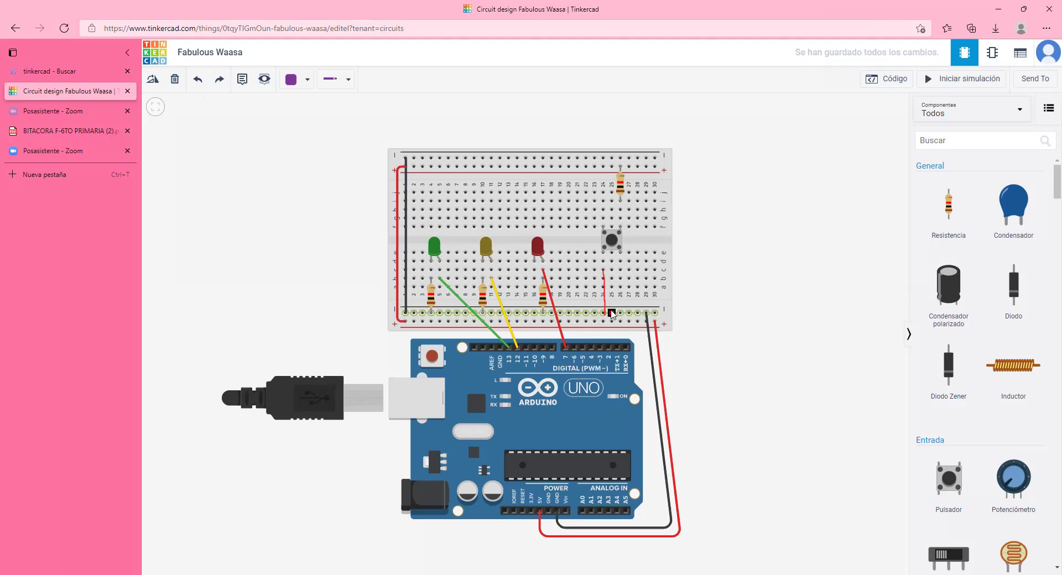
Try running a purple wire from Arduino pin 2 to the column of the pushbutton's terminal 2a, and delete it.
click(609, 349)
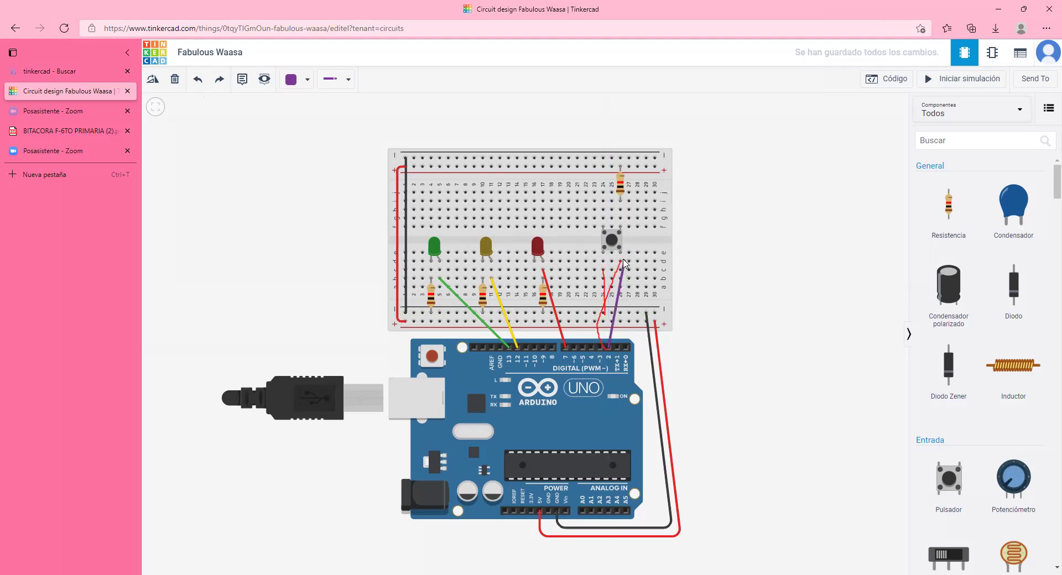
click(621, 267)
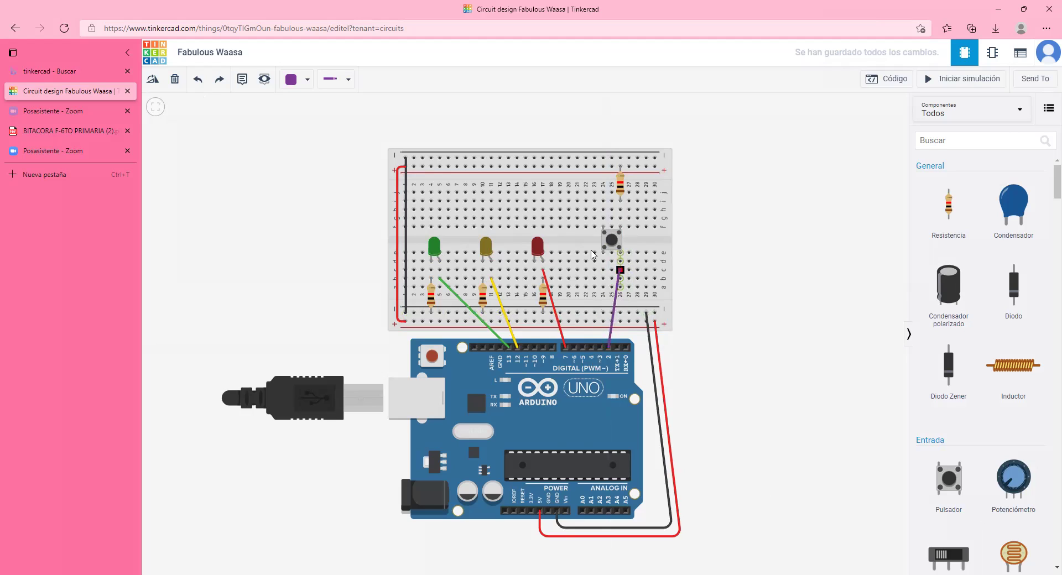
click(621, 261)
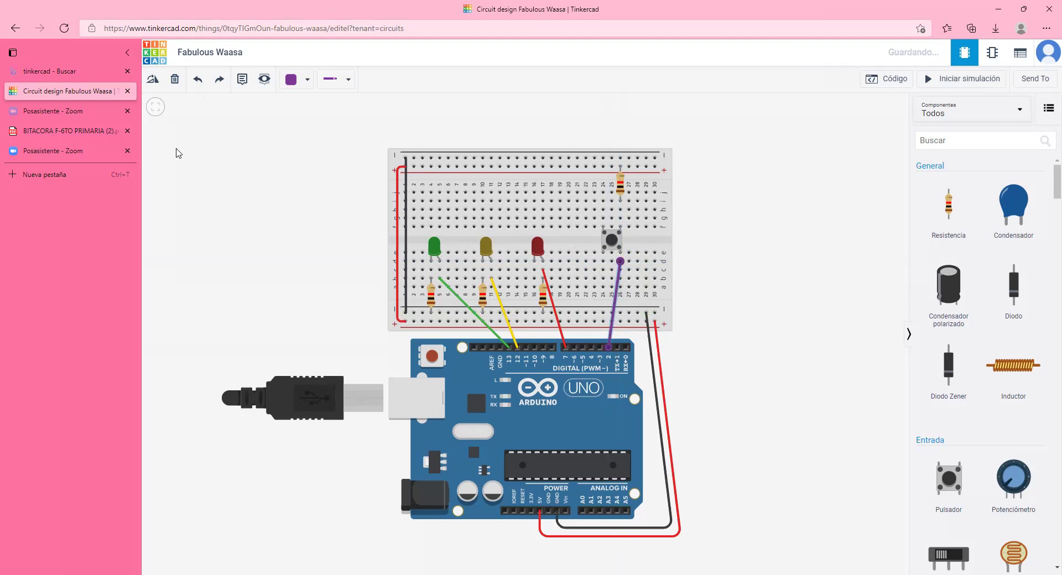
key(Delete)
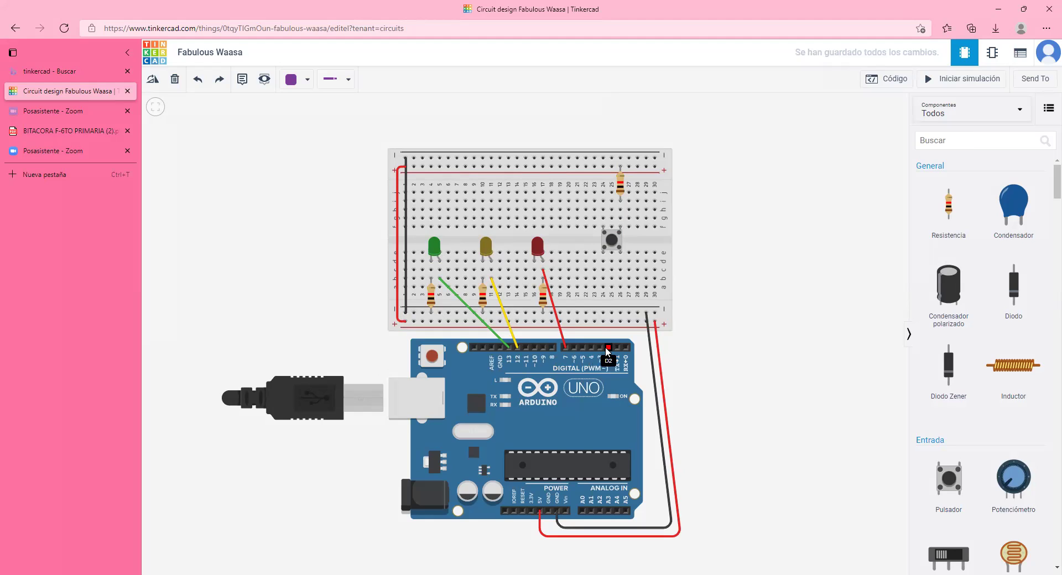
click(608, 349)
click(620, 269)
mouse_move(621, 269)
mouse_down()
mouse_move(629, 253)
mouse_move(622, 265)
mouse_up()
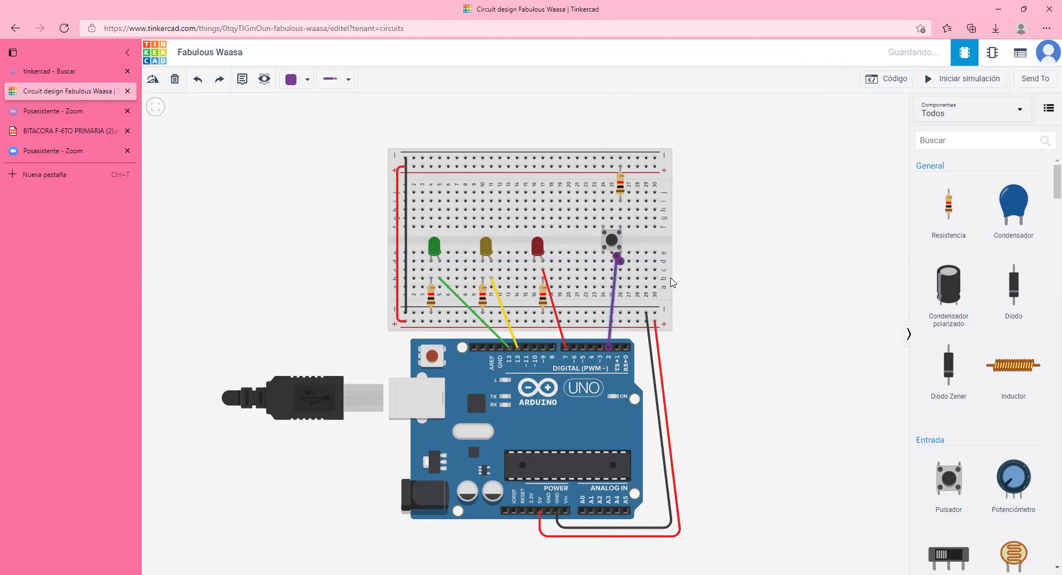
click(655, 271)
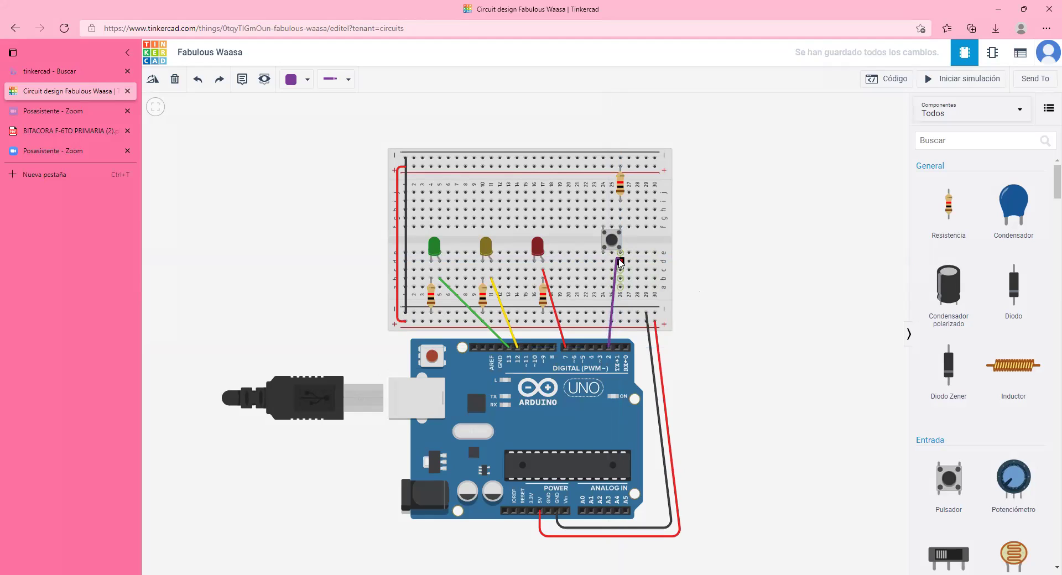
click(619, 263)
click(176, 81)
Connect Arduino pin 2 to column 26, row d, below the pushbutton's terminal 2a with a purple wire.
click(609, 347)
click(617, 287)
drag(617, 287, 622, 266)
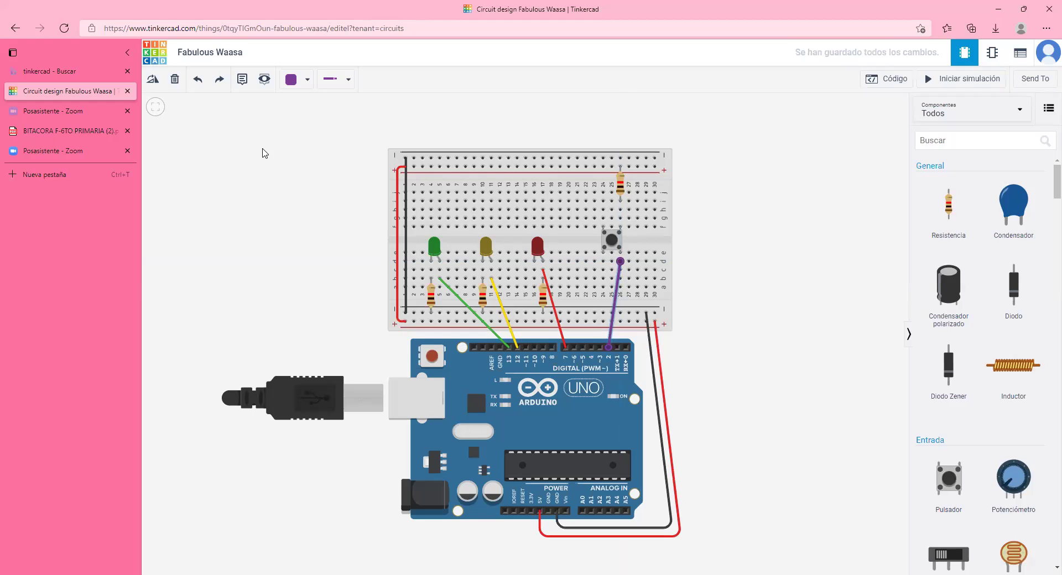
click(292, 79)
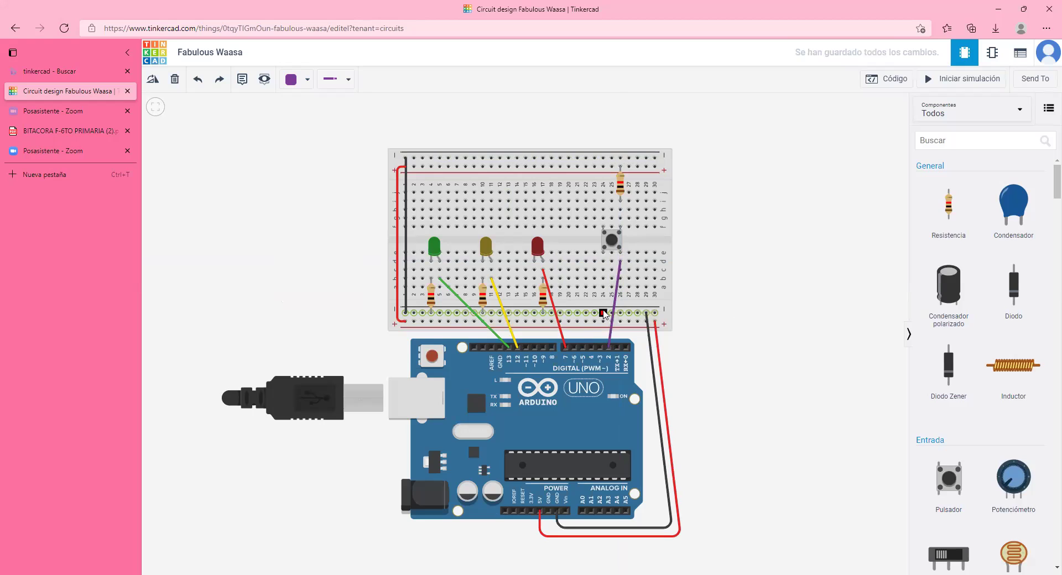
click(602, 313)
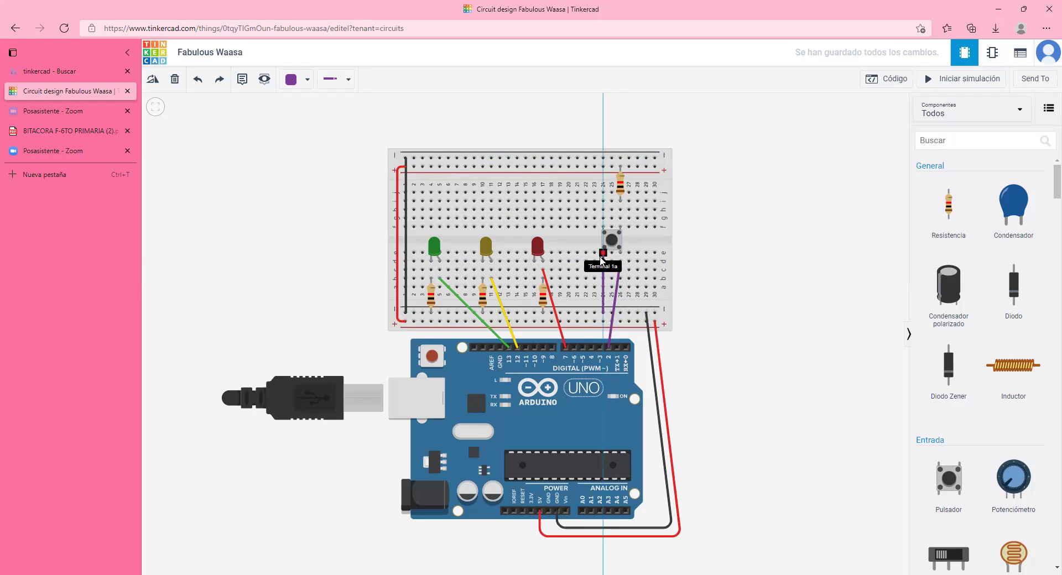
click(602, 258)
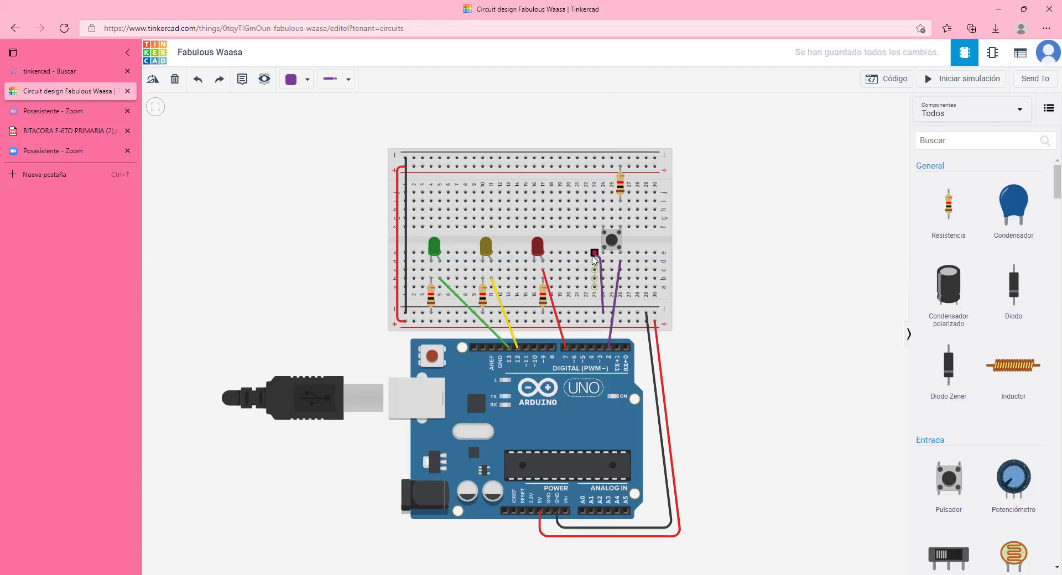
click(596, 265)
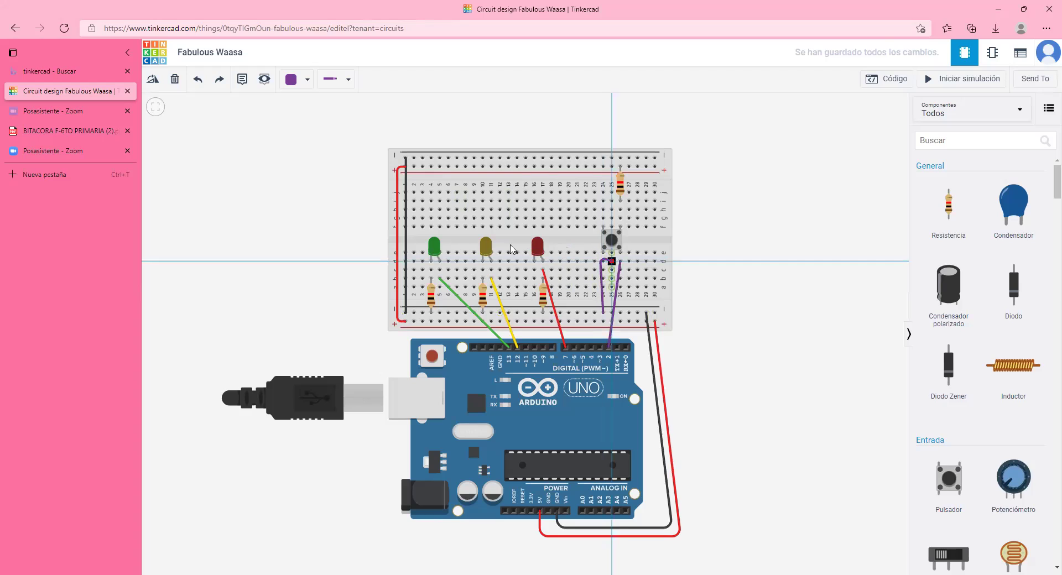
key(Delete)
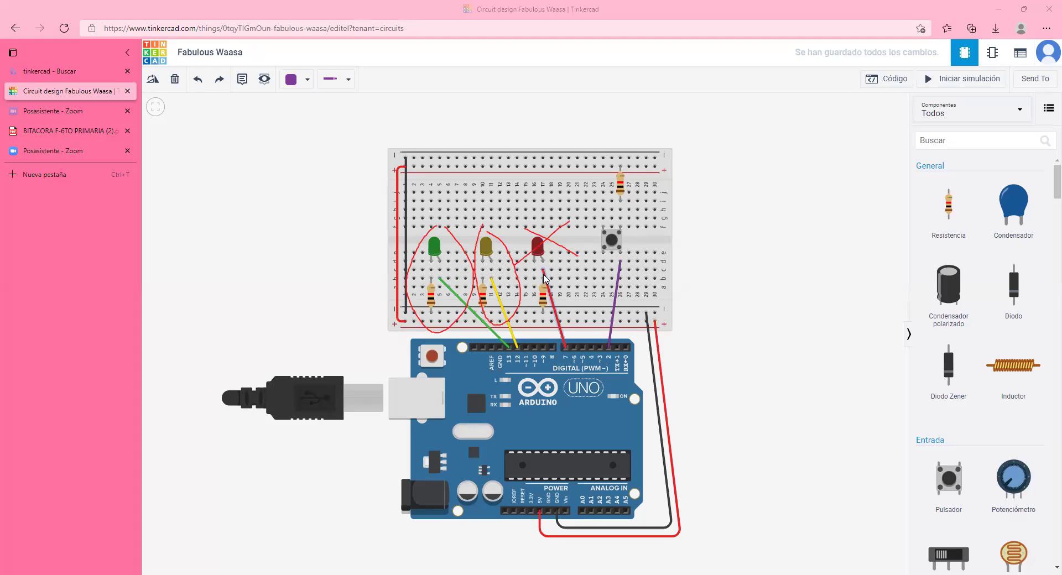
Move the red LED's resistor over to column 16 of the breadboard, beneath the LED.
click(545, 278)
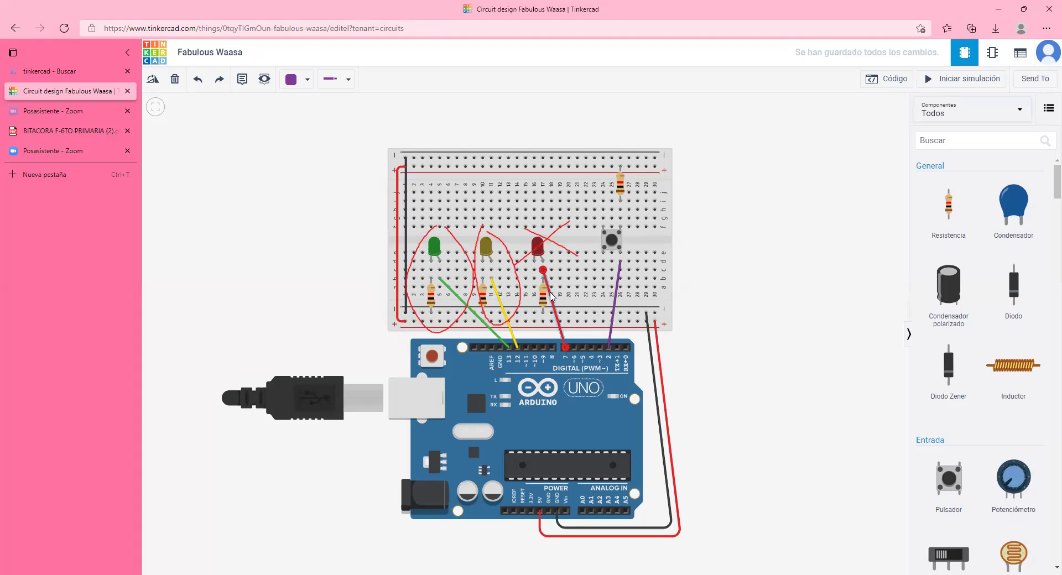
drag(573, 281, 579, 286)
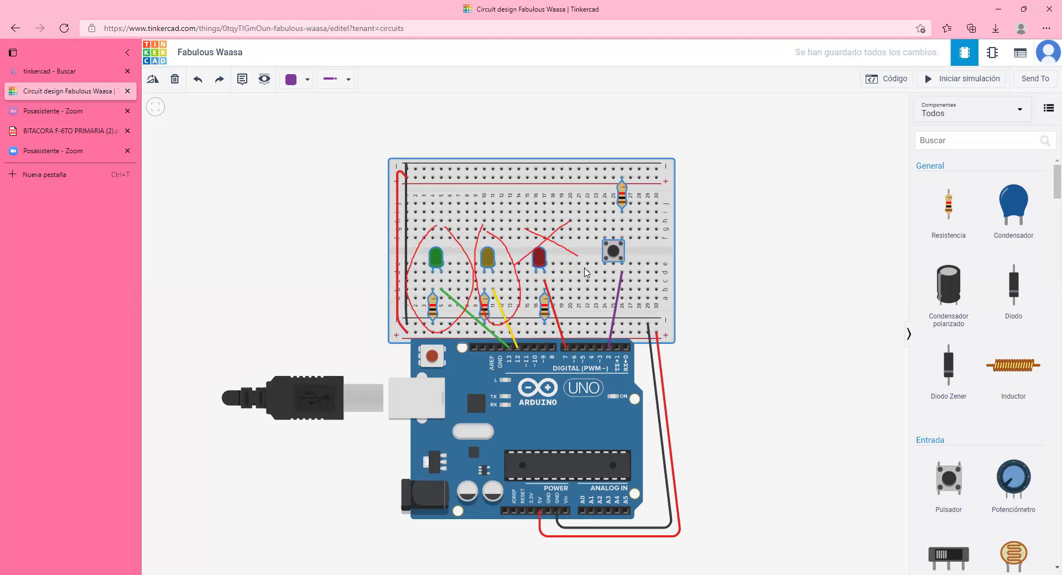
drag(587, 272, 598, 271)
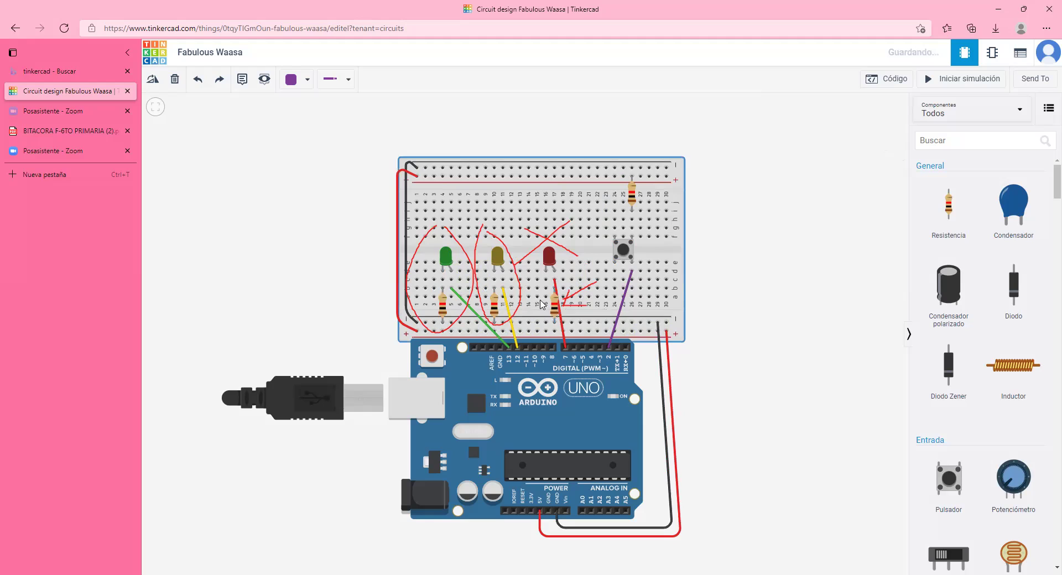
drag(563, 319, 536, 305)
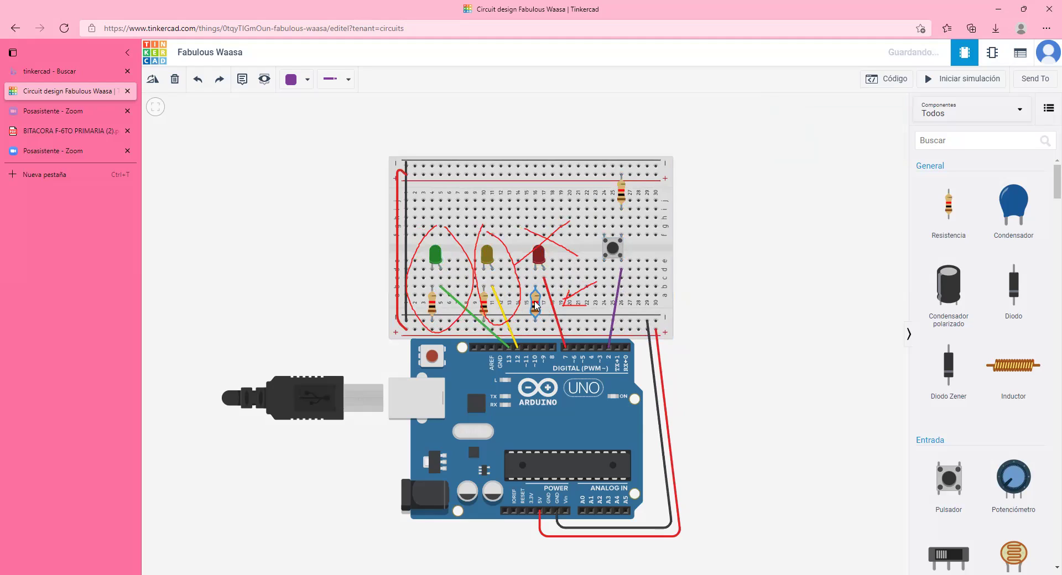